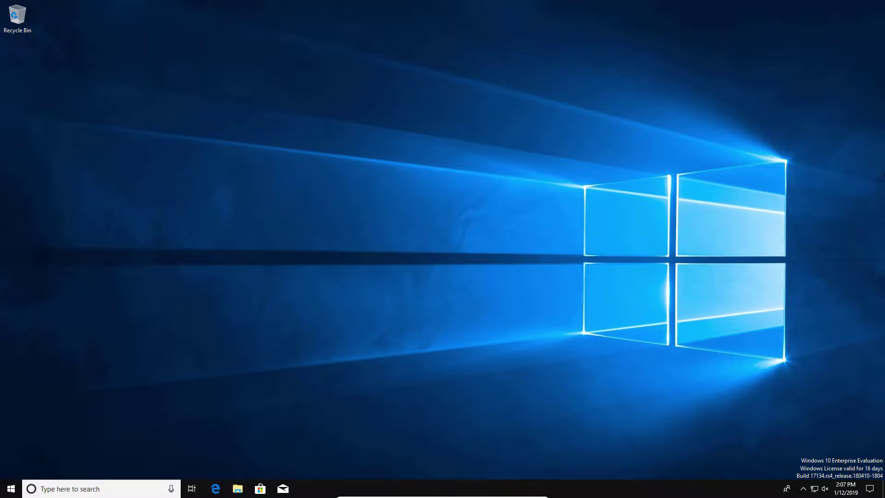
# - Turn off Real-time protection in Defender's Virus & threat protection settings, approving the UAC prompt
pyautogui.click(802, 487)
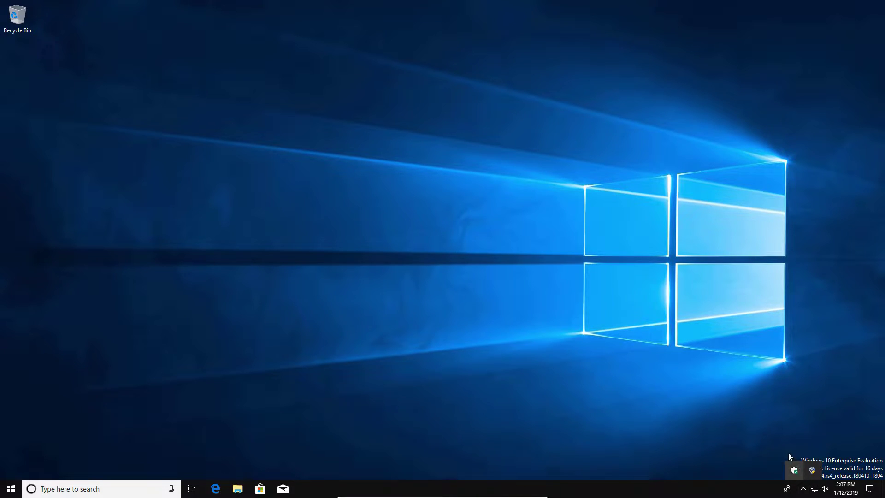
pyautogui.click(794, 470)
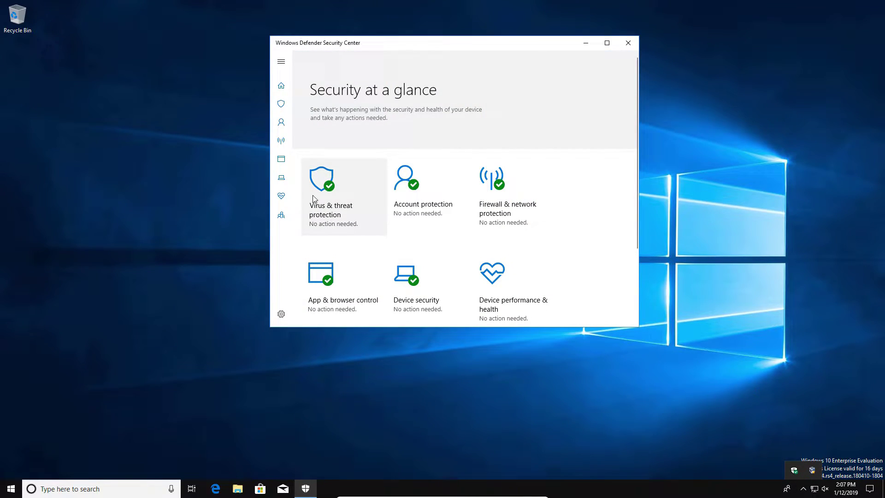
pyautogui.click(325, 196)
pyautogui.click(373, 201)
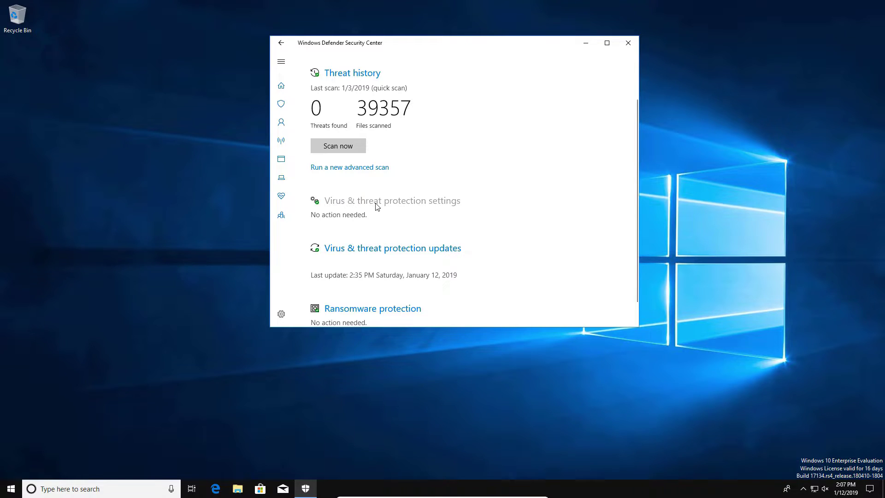
pyautogui.click(325, 187)
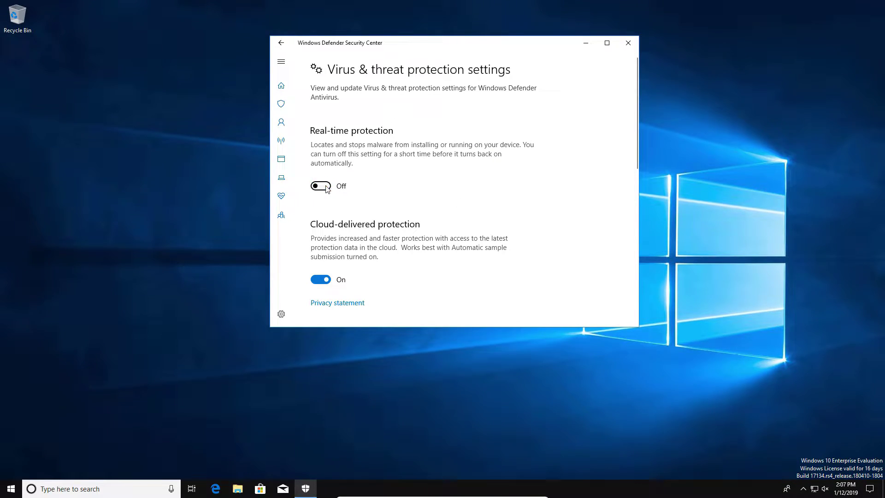
pyautogui.click(414, 302)
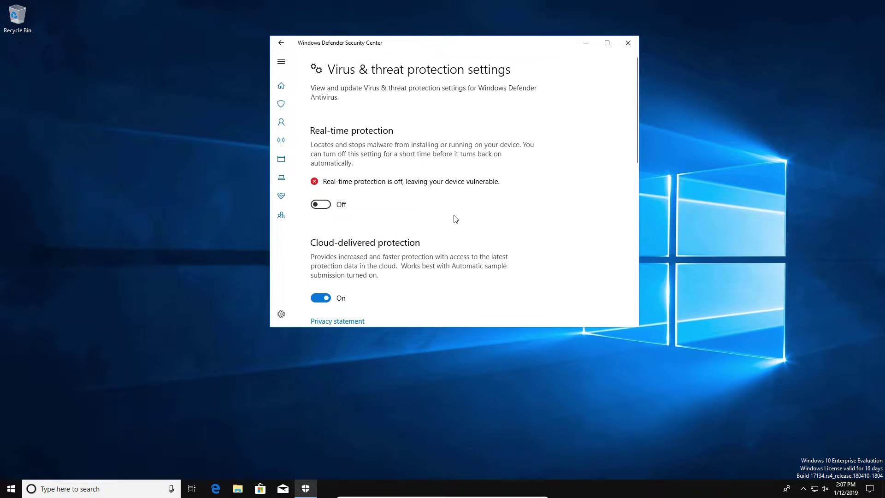
# - Inspect the Antimalware Service Executable process in Task Manager, then close Task Manager
pyautogui.rightClick(615, 489)
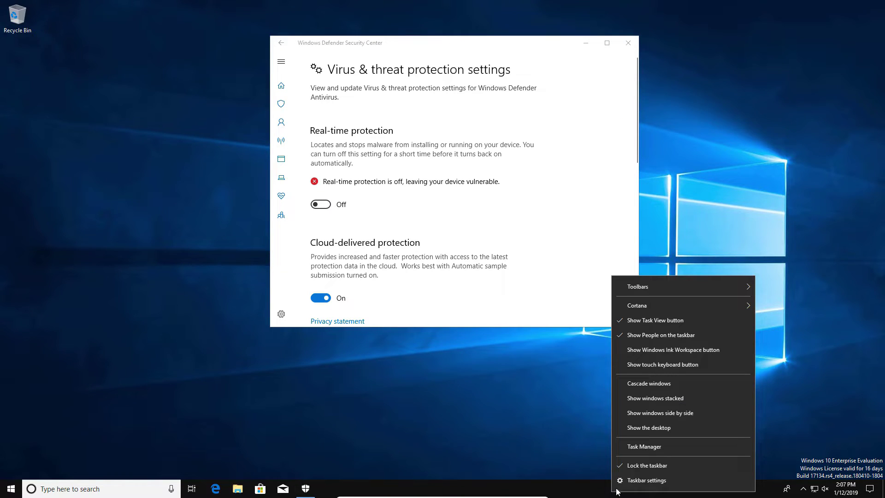
pyautogui.click(647, 447)
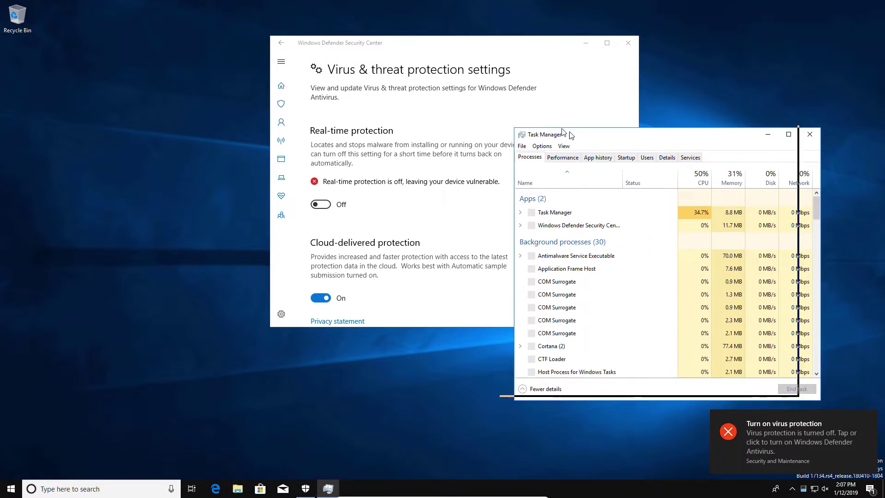
pyautogui.moveTo(568, 132); pyautogui.dragTo(491, 100)
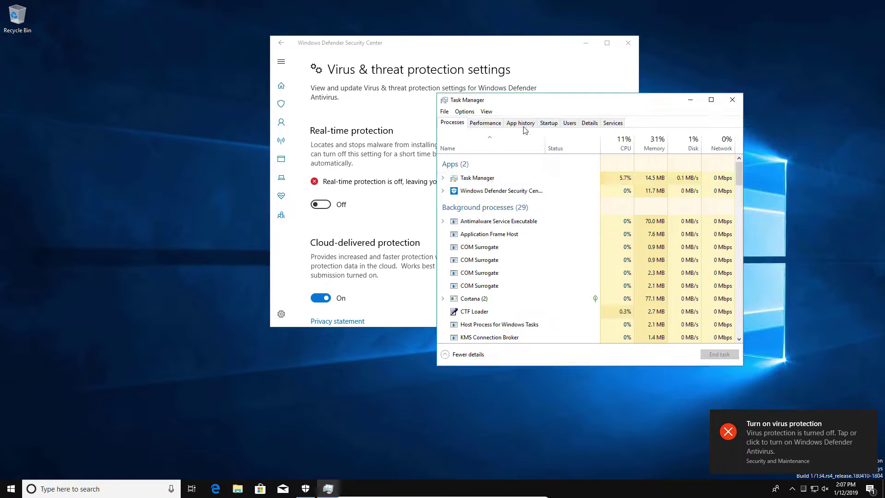
pyautogui.click(443, 222)
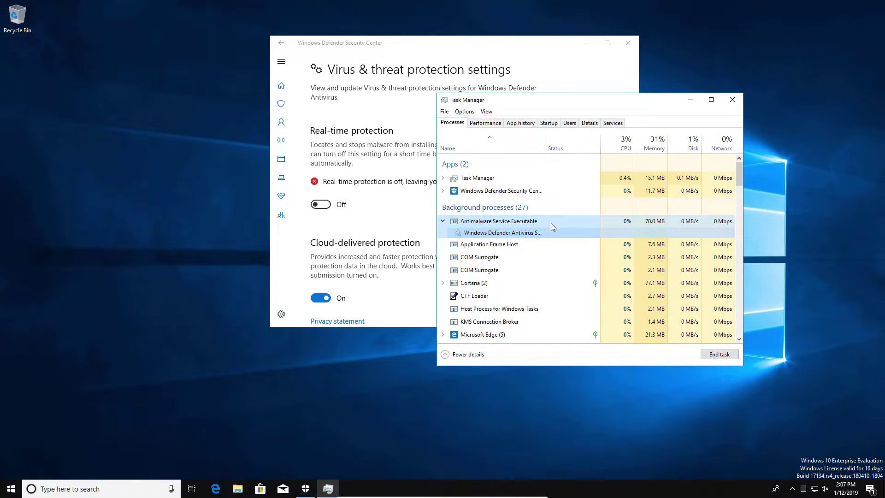
pyautogui.click(732, 100)
# - Close Defender Security Center and restart the computer from the Start menu
pyautogui.click(628, 43)
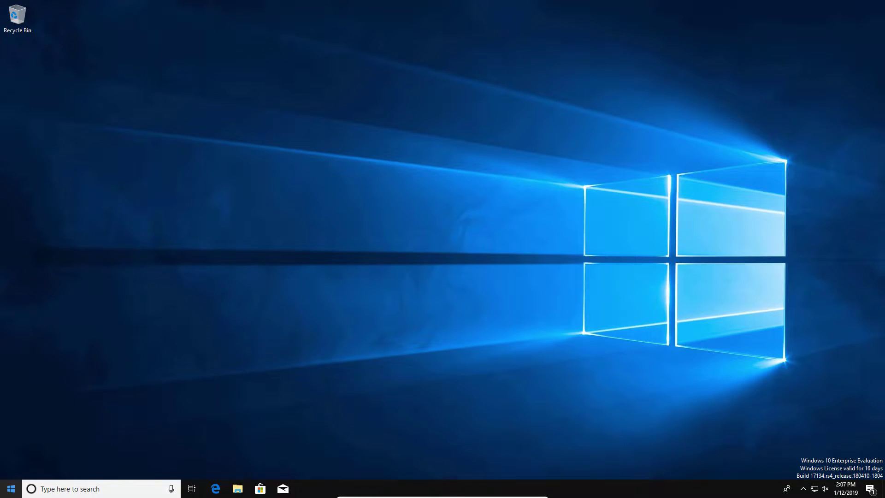
pyautogui.click(12, 488)
pyautogui.click(11, 468)
pyautogui.click(20, 446)
# - After reboot, reopen Defender Security Center from the tray to review the overview, then close it
pyautogui.click(803, 488)
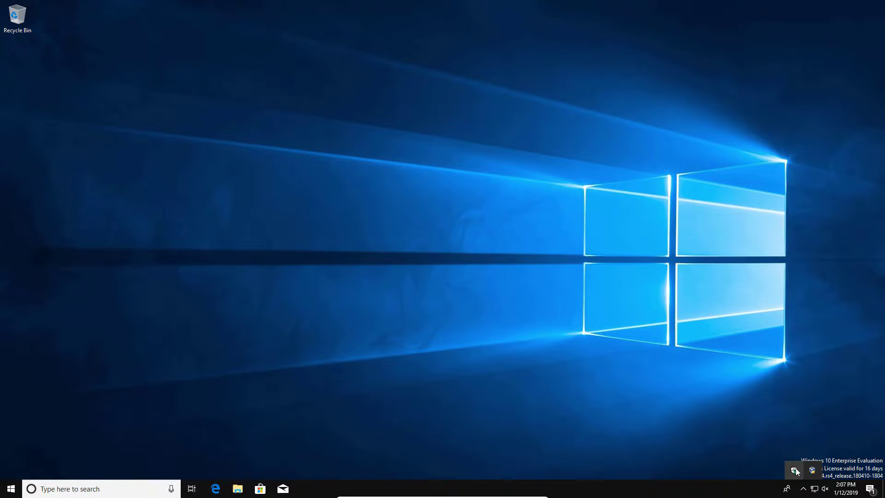
pyautogui.click(794, 469)
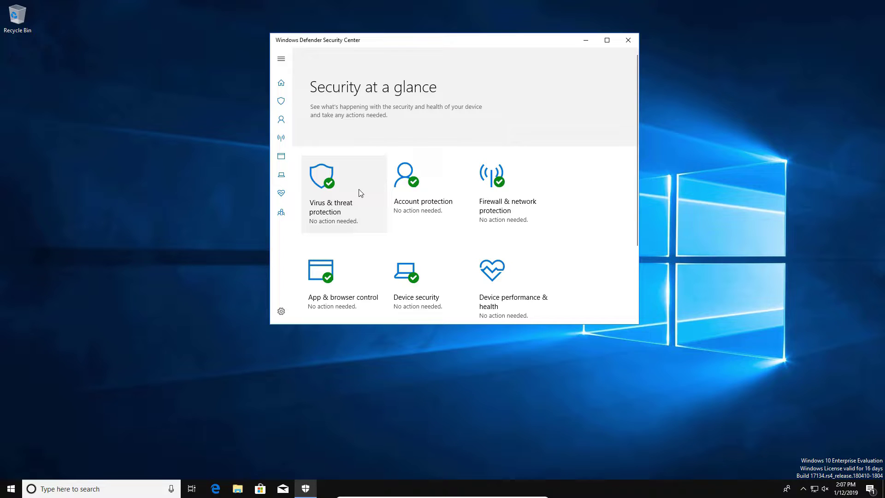
pyautogui.click(627, 40)
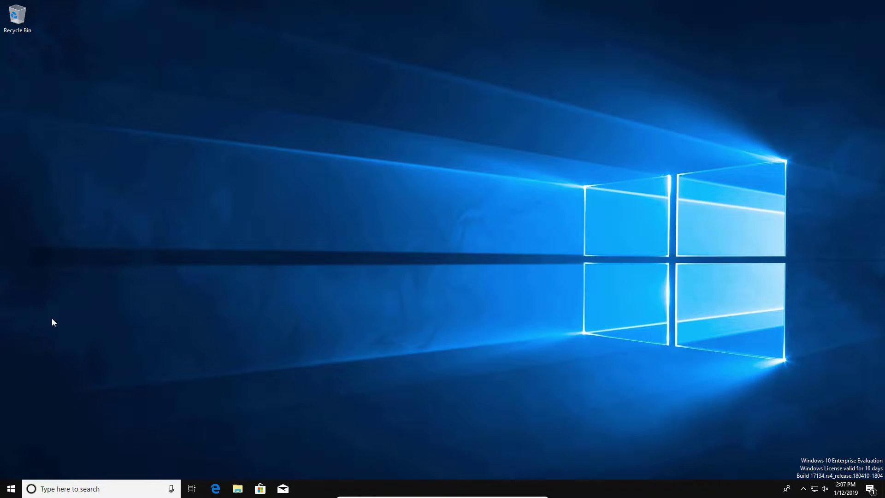
# - Search Start for 'run', launch the Run dialog, and move it to the screen centre
pyautogui.click(11, 488)
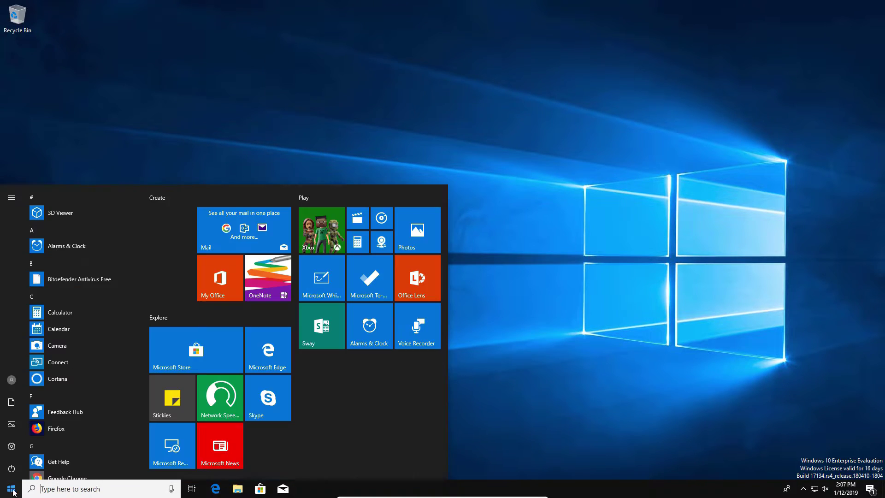
pyautogui.click(62, 487)
pyautogui.write('run')
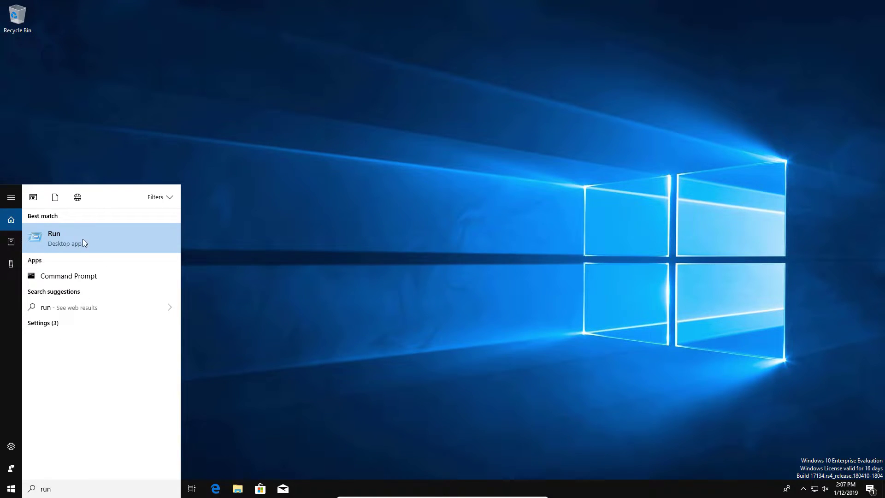
pyautogui.click(82, 240)
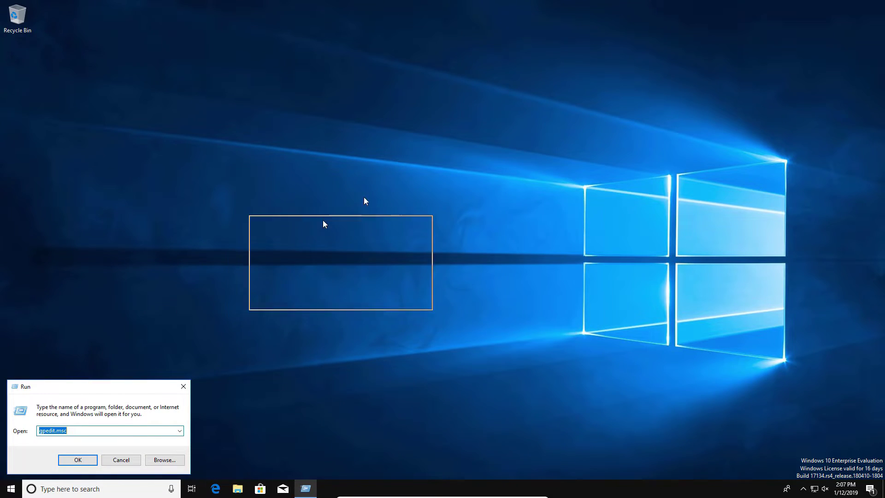
pyautogui.moveTo(322, 224); pyautogui.dragTo(486, 133)
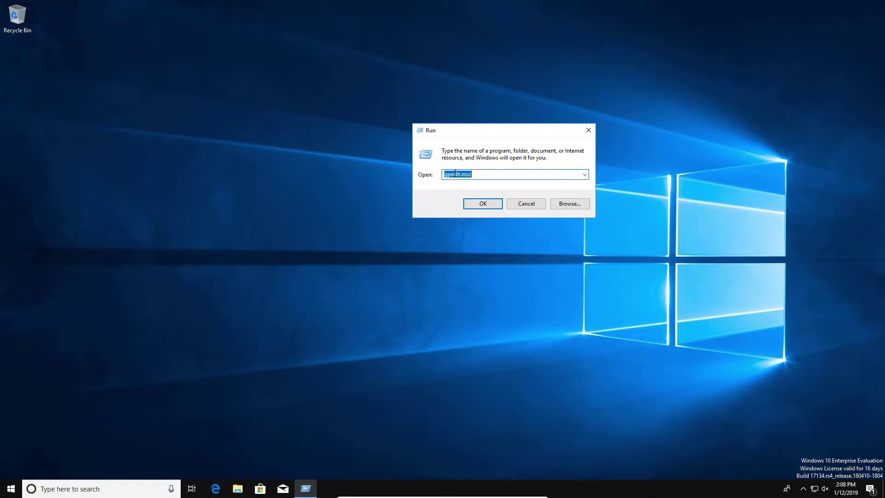
# - Run gpedit.msc, maximize the Local Group Policy Editor, and widen the folder tree pane
pyautogui.click(483, 203)
pyautogui.click(393, 82)
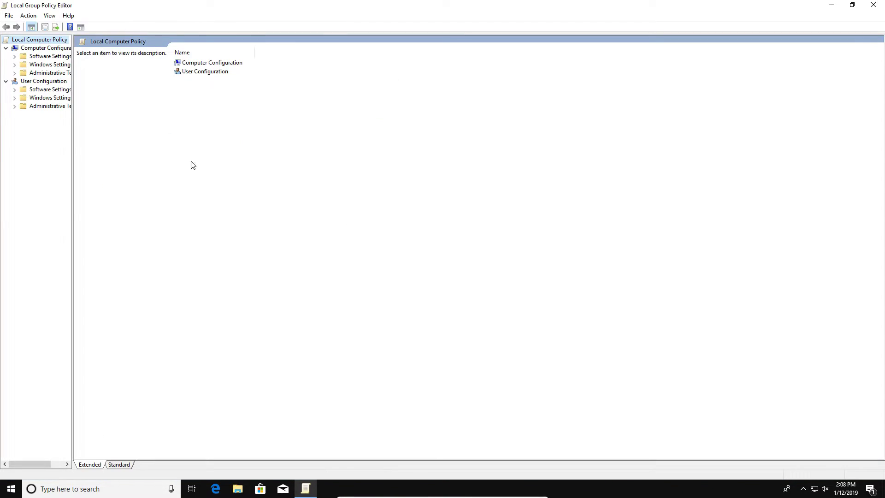
pyautogui.moveTo(73, 186); pyautogui.dragTo(156, 181)
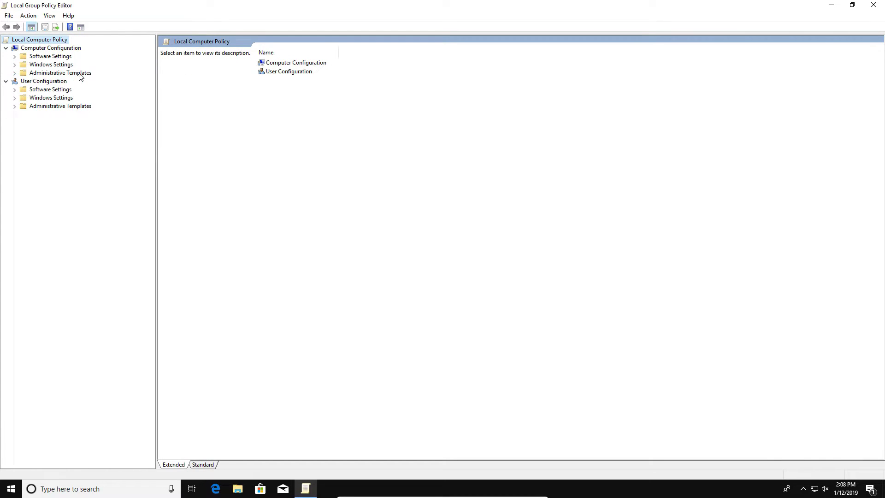
# - Expand Administrative Templates and Windows Components under Computer Configuration
pyautogui.click(15, 74)
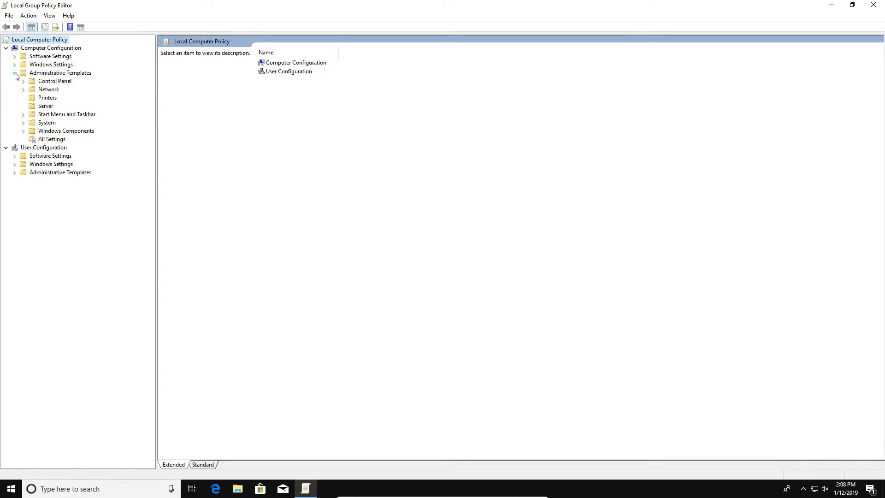
pyautogui.click(46, 132)
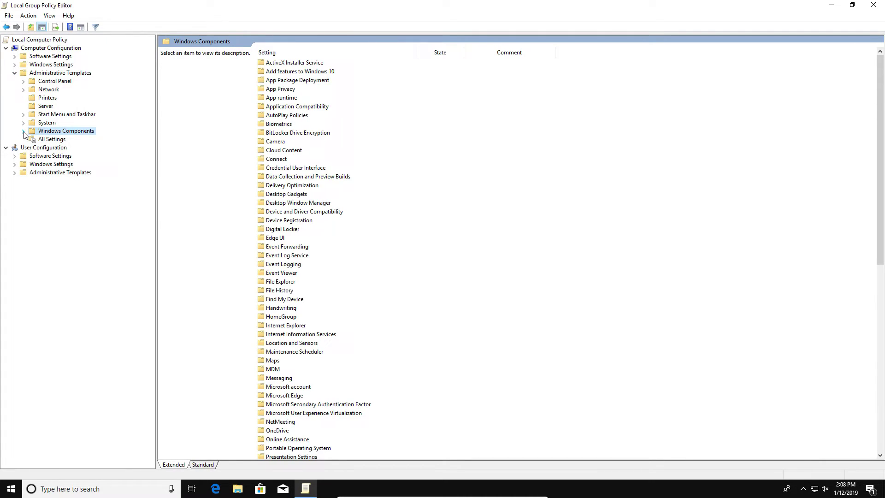
pyautogui.click(23, 131)
pyautogui.scroll(-4, 72, 163)
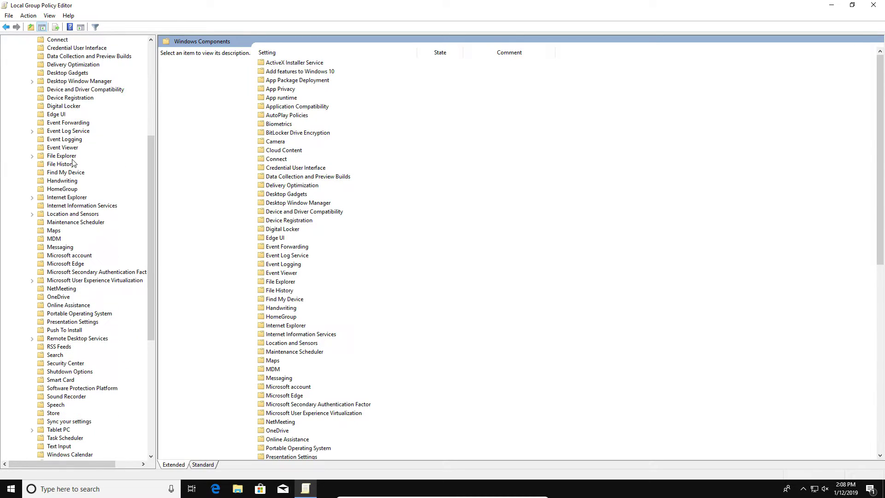
pyautogui.scroll(-8, 72, 162)
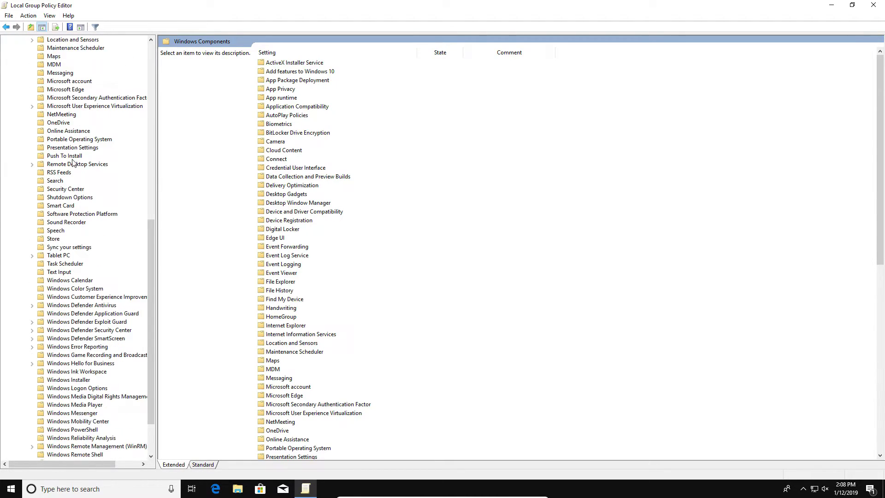
# - Select the Windows Defender Antivirus folder and open the 'Turn off Windows Defender Antivirus' policy
pyautogui.click(70, 281)
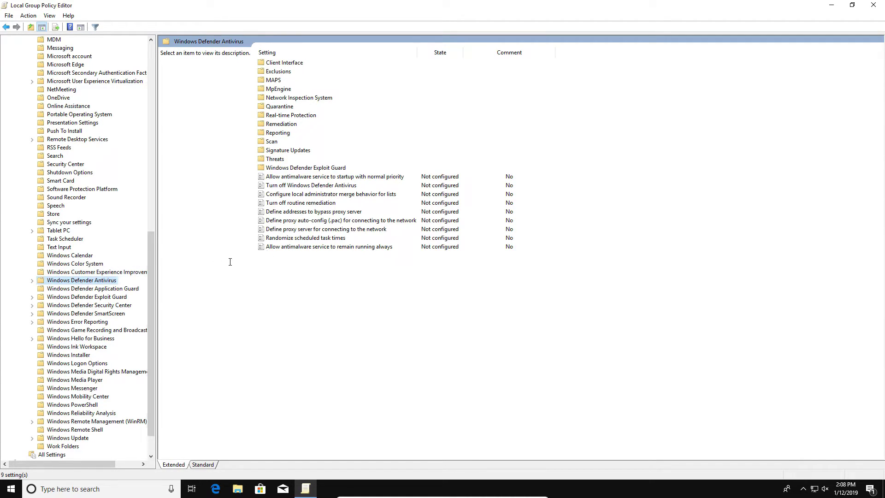
pyautogui.click(297, 185)
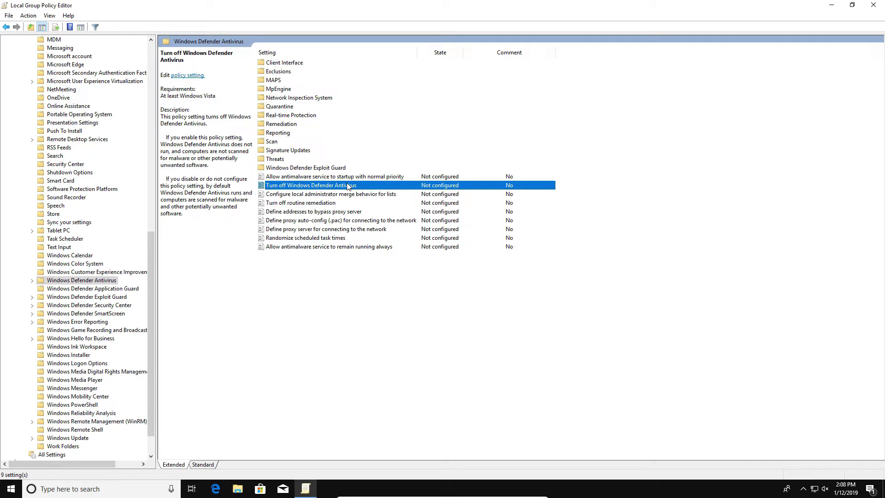
pyautogui.doubleClick(387, 189)
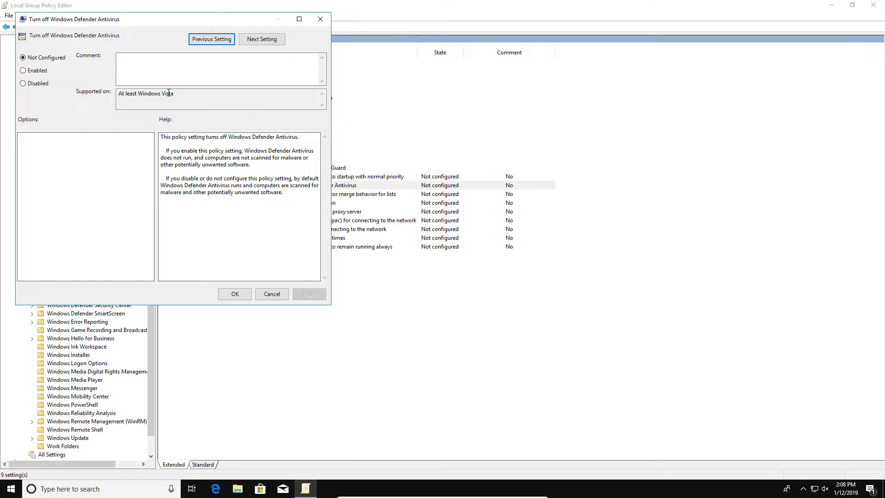
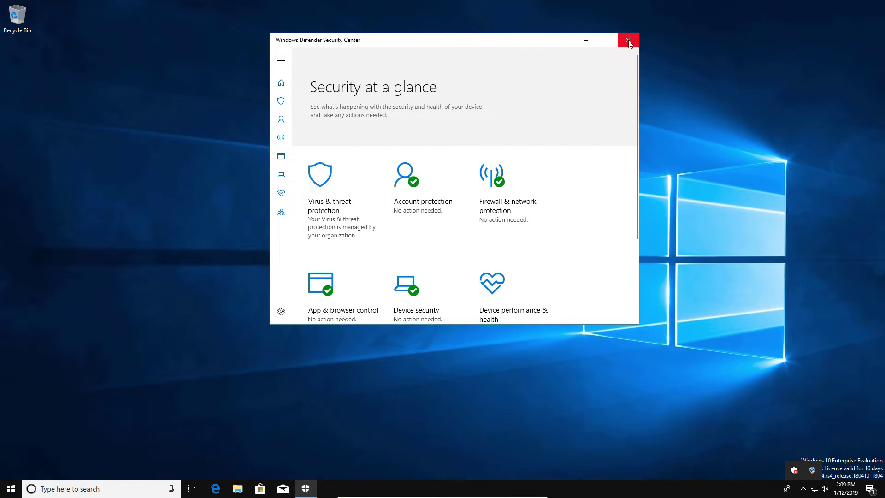
# - Launch Task Manager from the taskbar, then close it and Windows Defender Security Center
pyautogui.rightClick(662, 491)
pyautogui.click(684, 443)
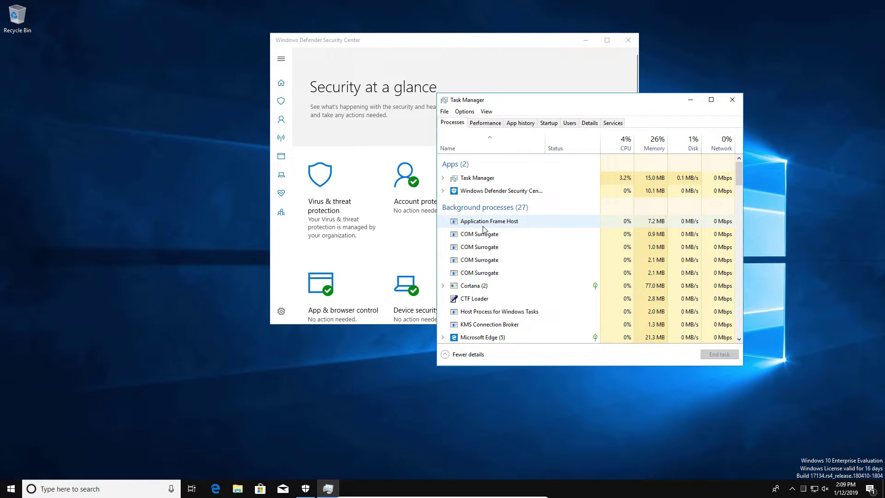
pyautogui.click(732, 100)
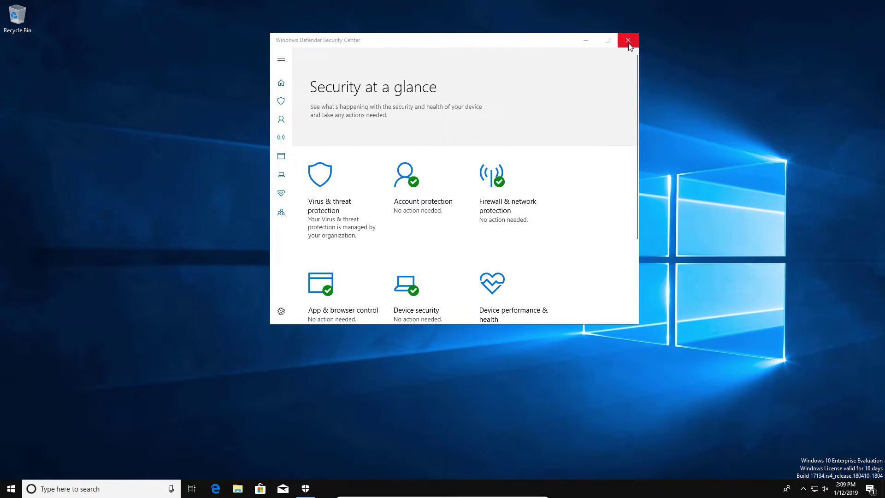
pyautogui.click(628, 40)
pyautogui.click(2, 493)
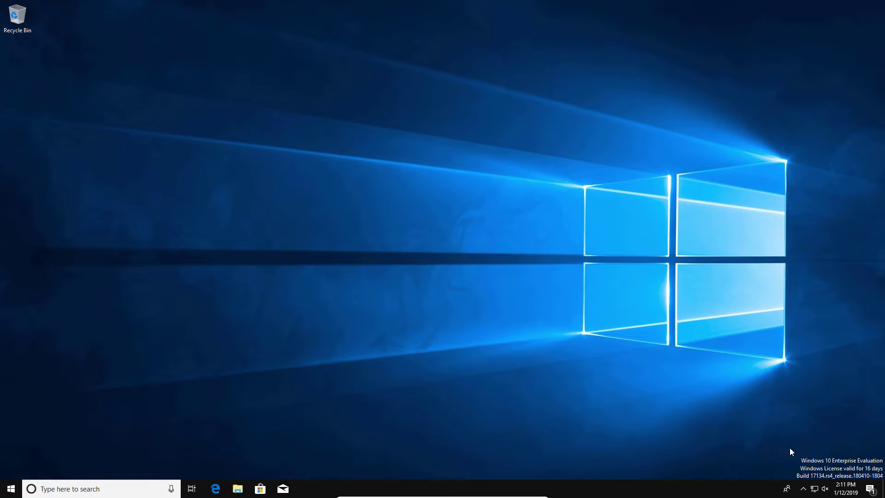
# - Reopen Security Center from the hidden tray icons and launch Task Manager maximized
pyautogui.click(801, 488)
pyautogui.click(794, 469)
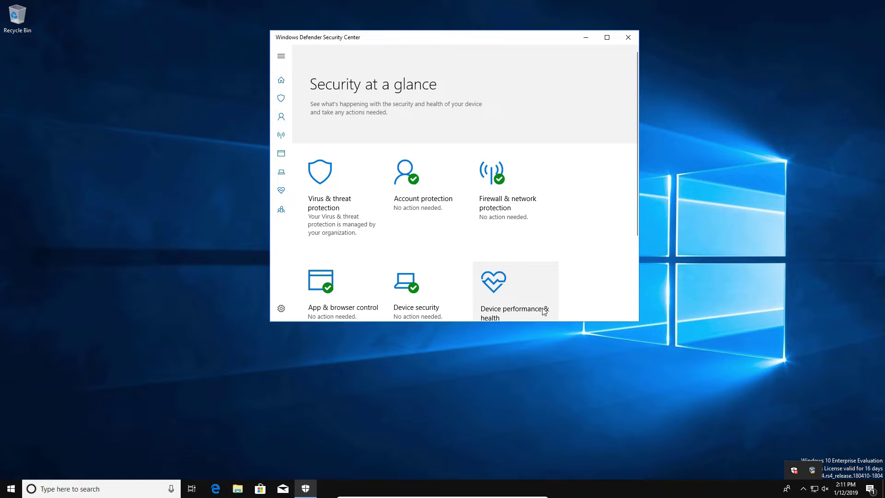
pyautogui.rightClick(626, 495)
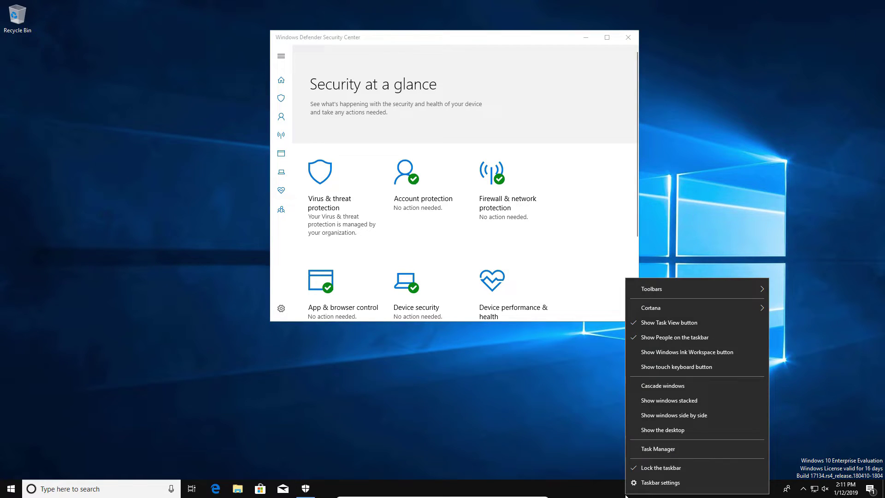
pyautogui.click(651, 449)
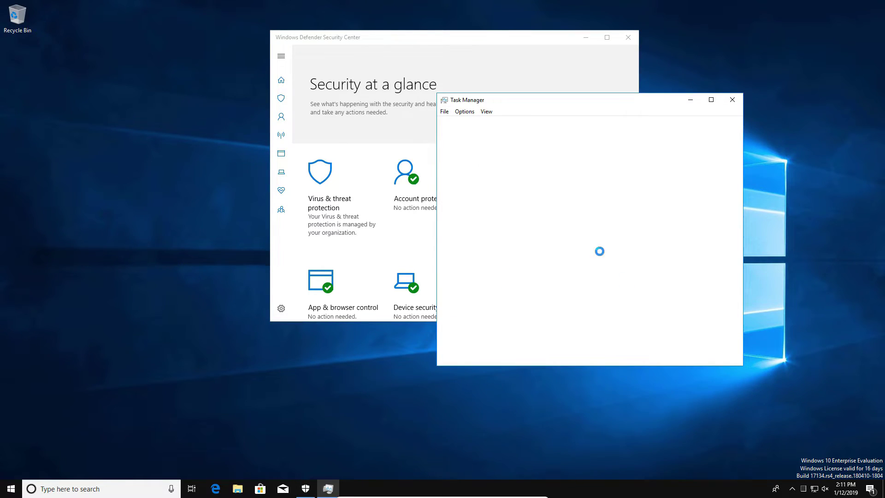
pyautogui.click(710, 101)
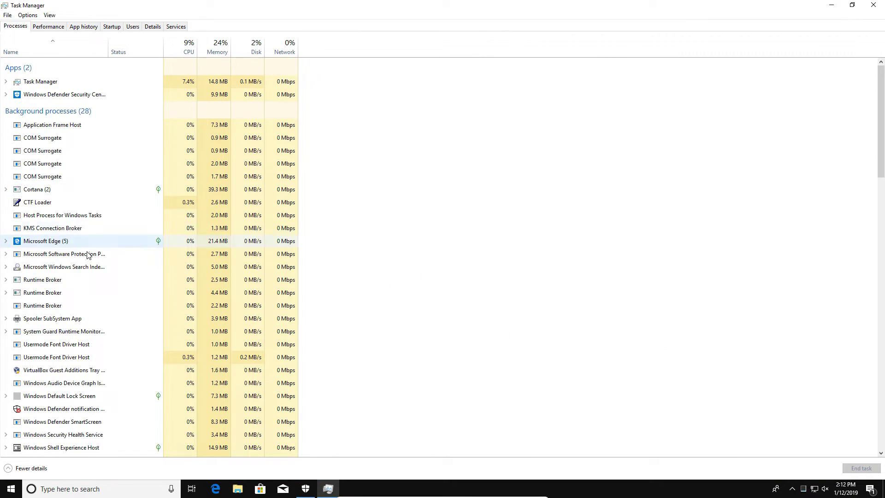
# - Scroll the process list and select the Windows Defender notification background process
pyautogui.scroll(-3, 87, 253)
pyautogui.click(41, 316)
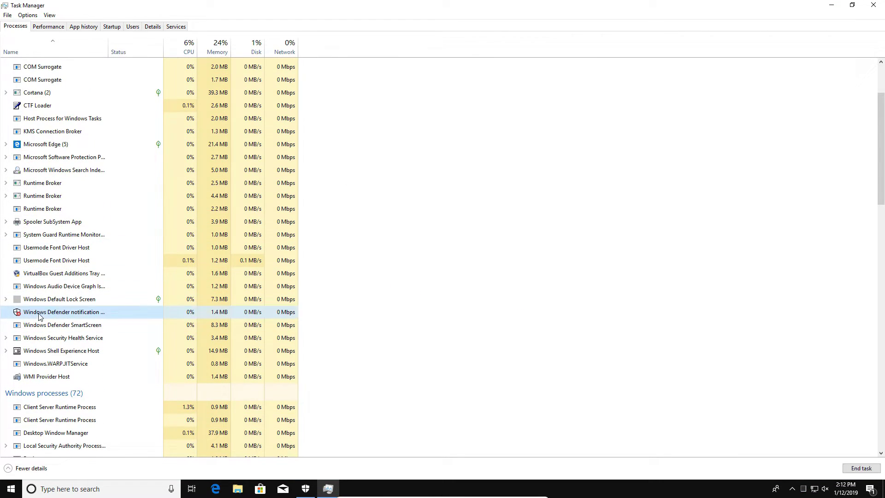
pyautogui.scroll(-1, 69, 314)
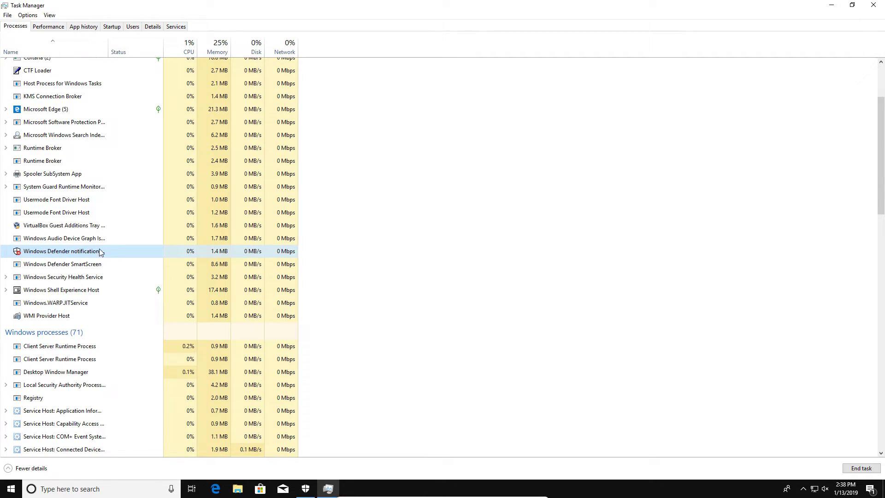
pyautogui.click(11, 489)
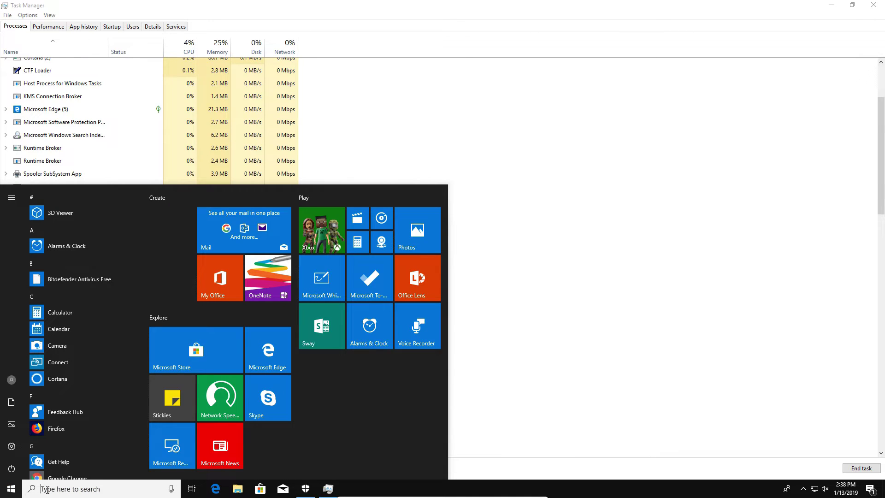
# - Search 'privacy' and go to the Privacy settings' Background apps page
pyautogui.click(46, 489)
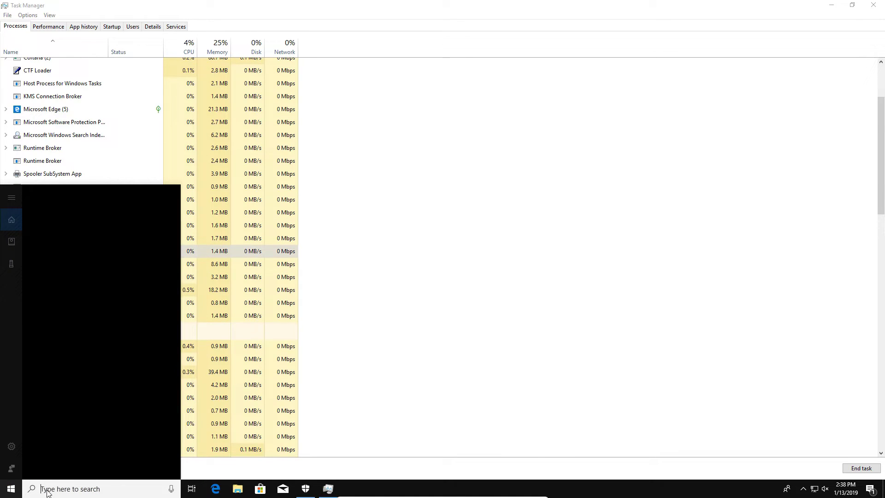
pyautogui.write('privacy')
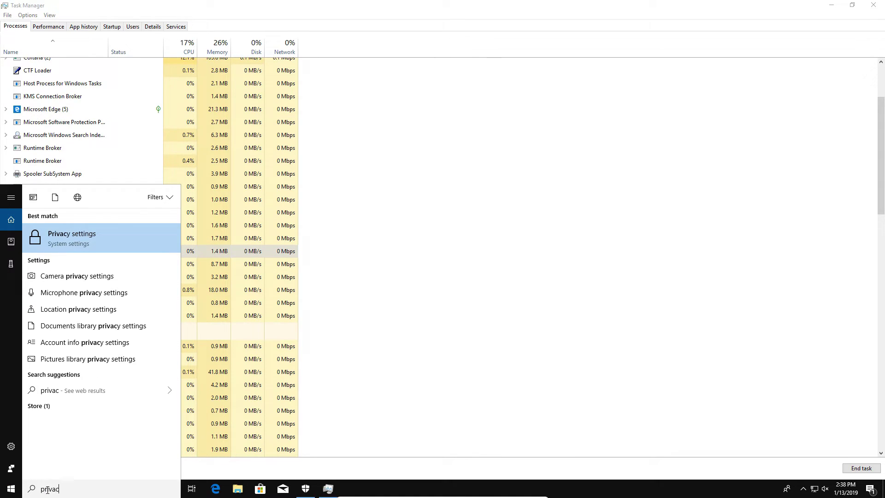
pyautogui.click(77, 238)
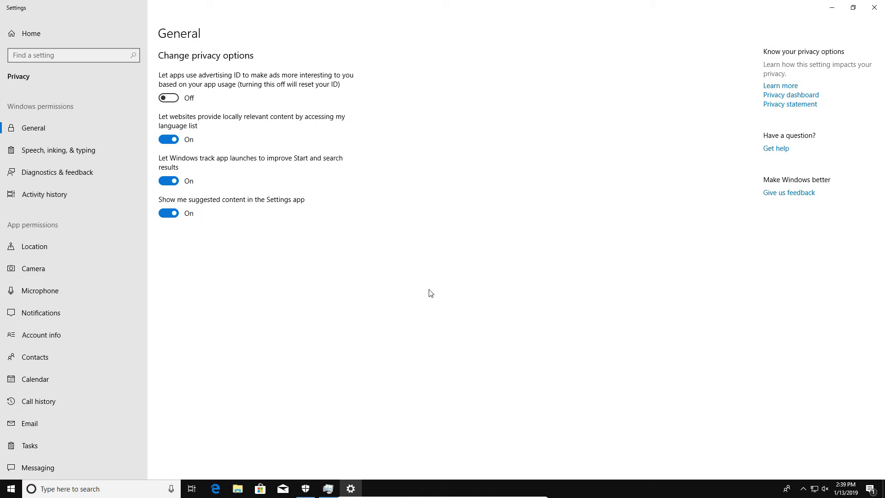
pyautogui.scroll(-4, 63, 223)
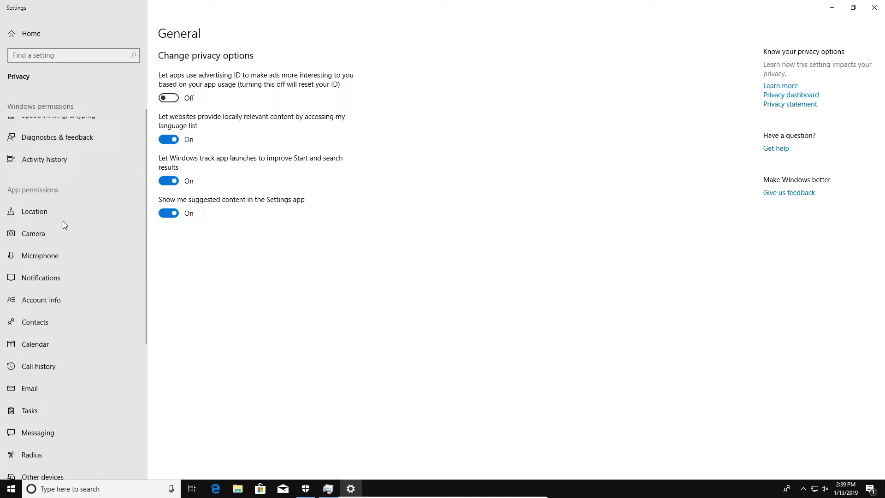
pyautogui.scroll(-2, 63, 225)
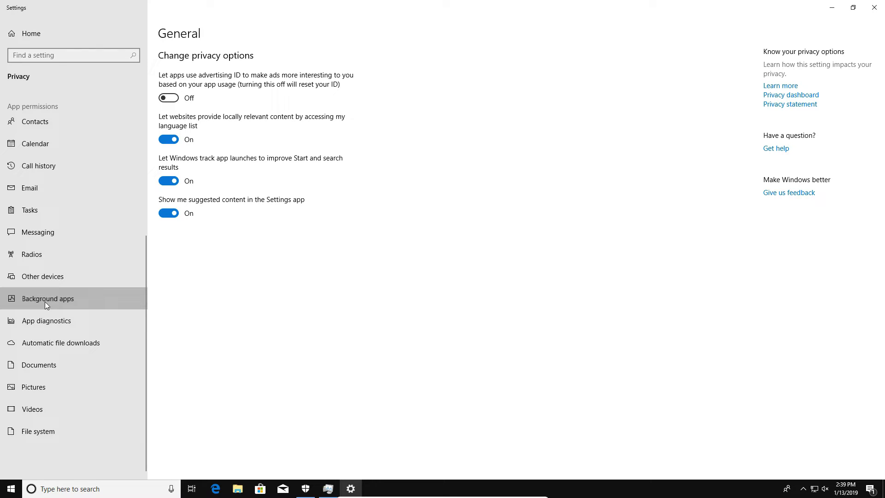
pyautogui.click(46, 300)
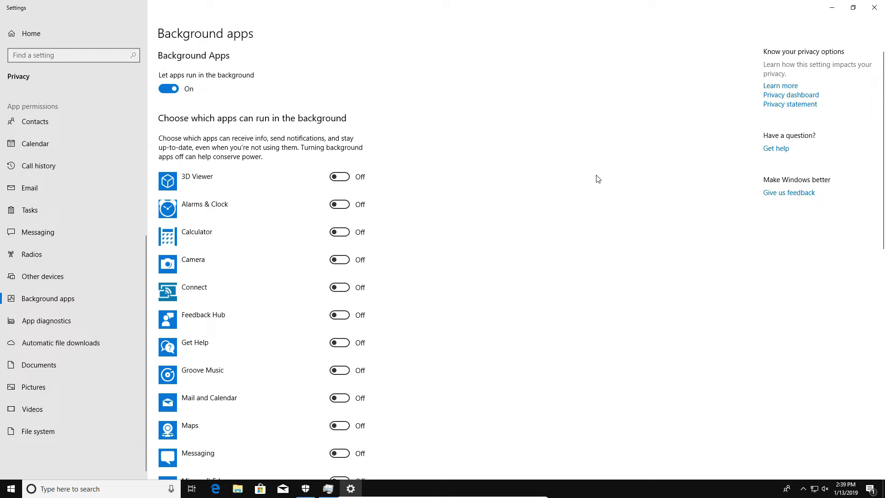
# - Switch Windows Defender Security Center's background app toggle to Off
pyautogui.scroll(-8, 613, 187)
pyautogui.scroll(-4, 613, 187)
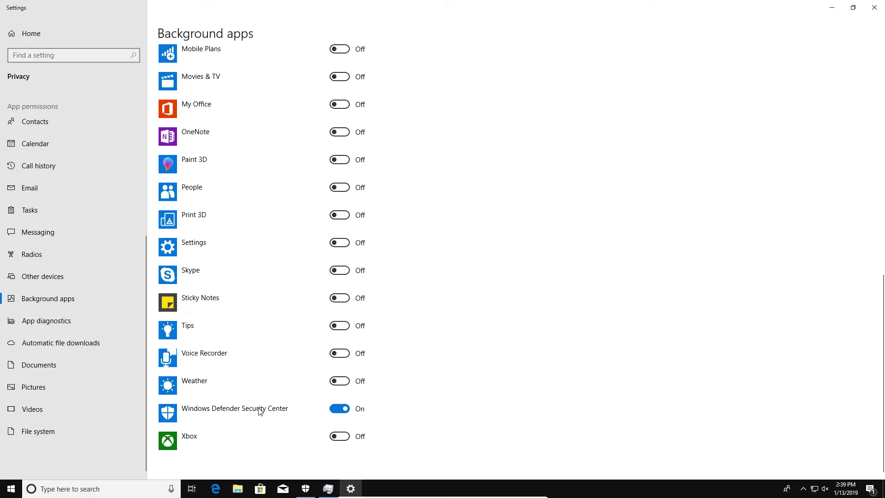
pyautogui.click(341, 408)
pyautogui.scroll(12, 456, 377)
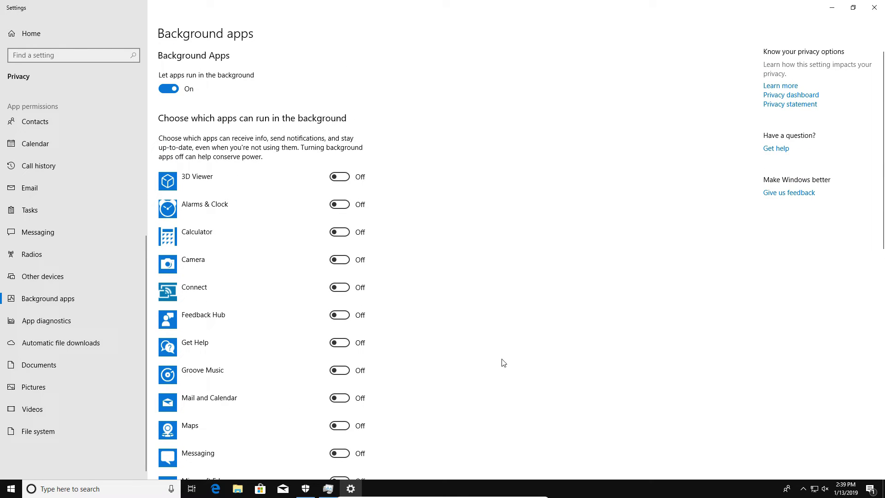
# - Close Settings and select the Windows Defender SmartScreen process in Task Manager
pyautogui.click(872, 11)
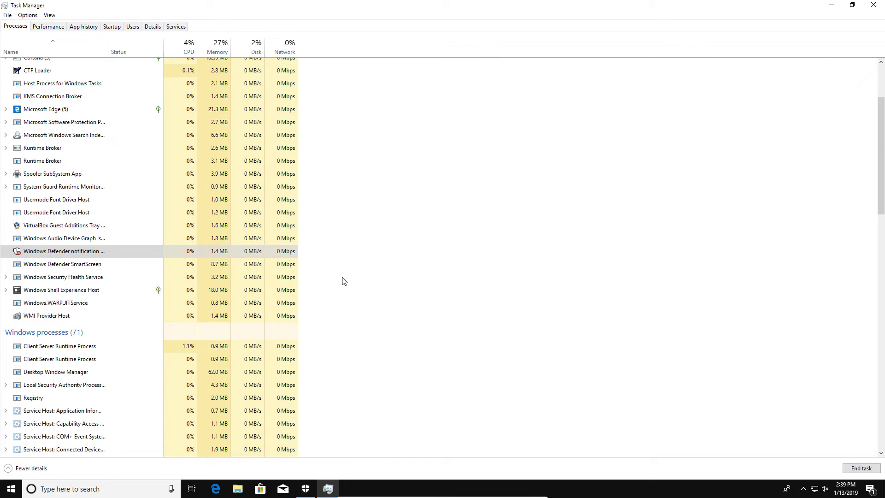
pyautogui.click(53, 266)
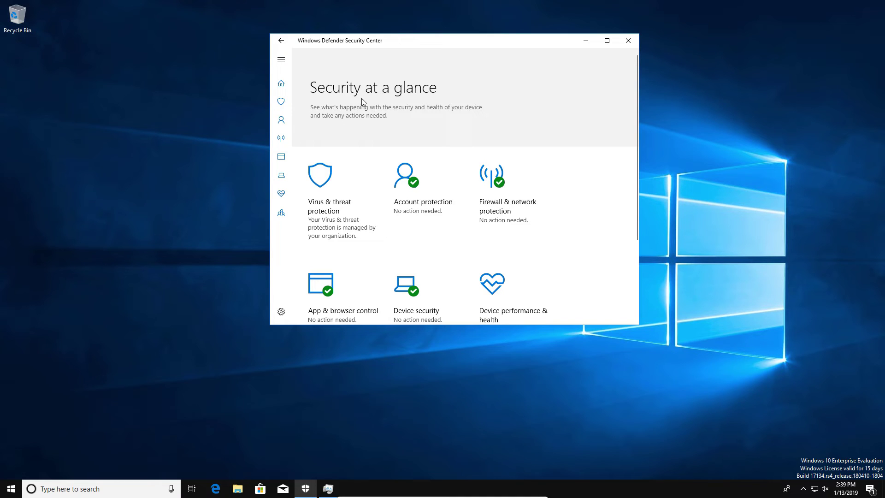
# - Go to App & browser control and review the SmartScreen settings, each set to Warn
pyautogui.click(284, 64)
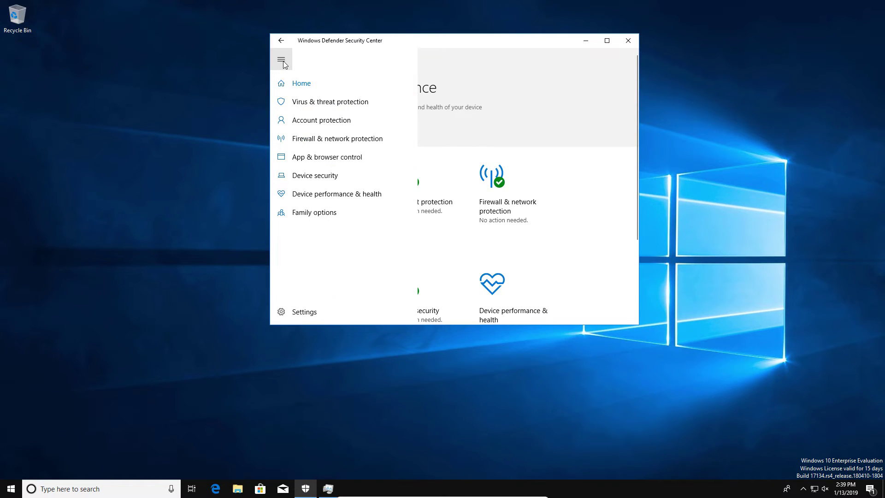
pyautogui.click(330, 161)
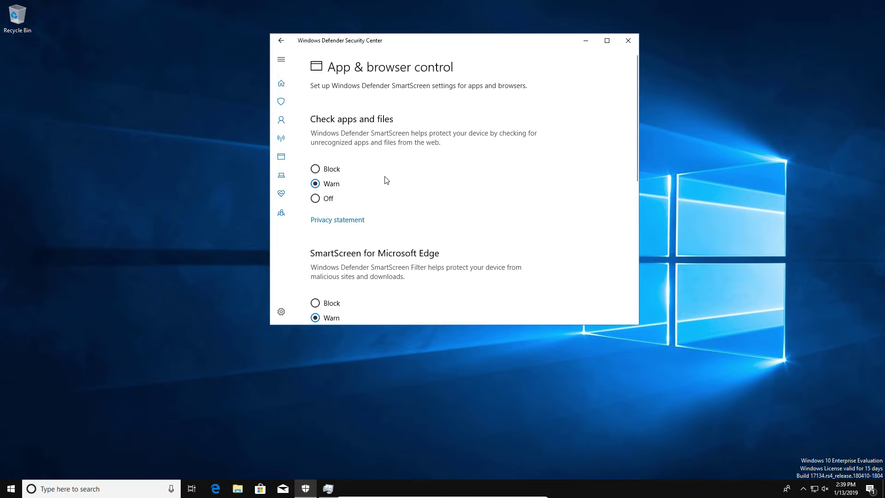
pyautogui.scroll(-3, 396, 200)
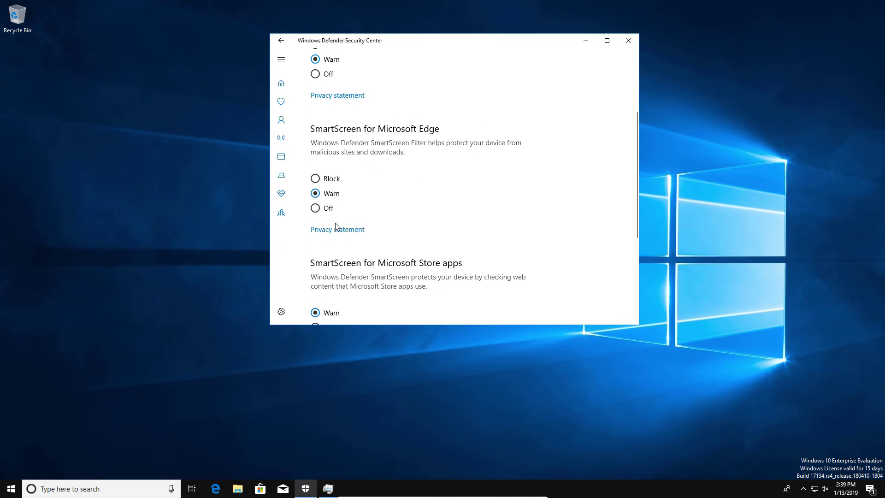
pyautogui.scroll(-2, 388, 211)
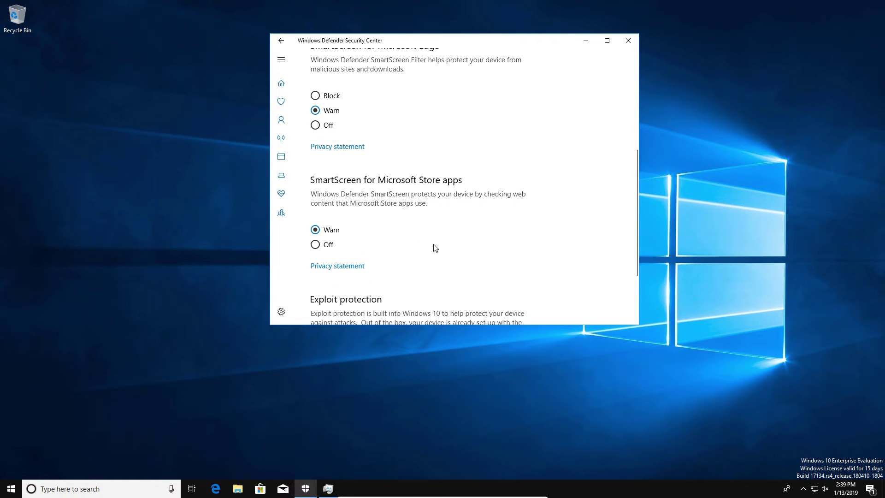
pyautogui.scroll(-1, 438, 247)
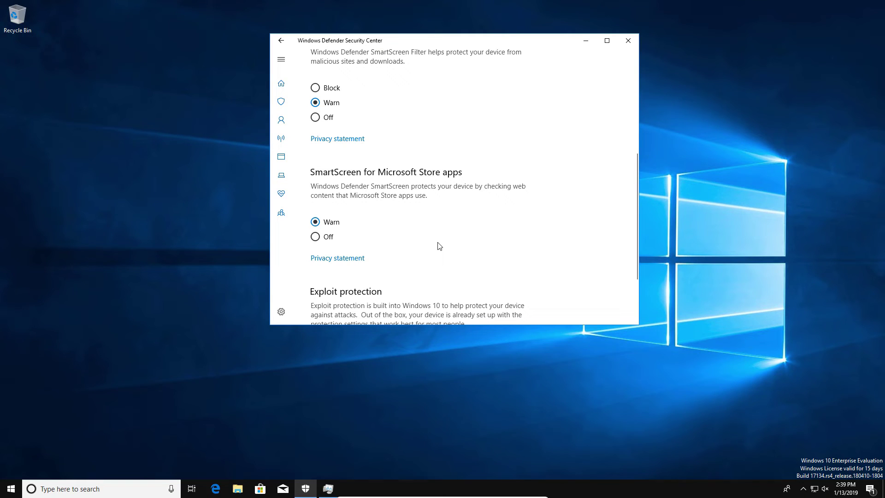
pyautogui.click(285, 59)
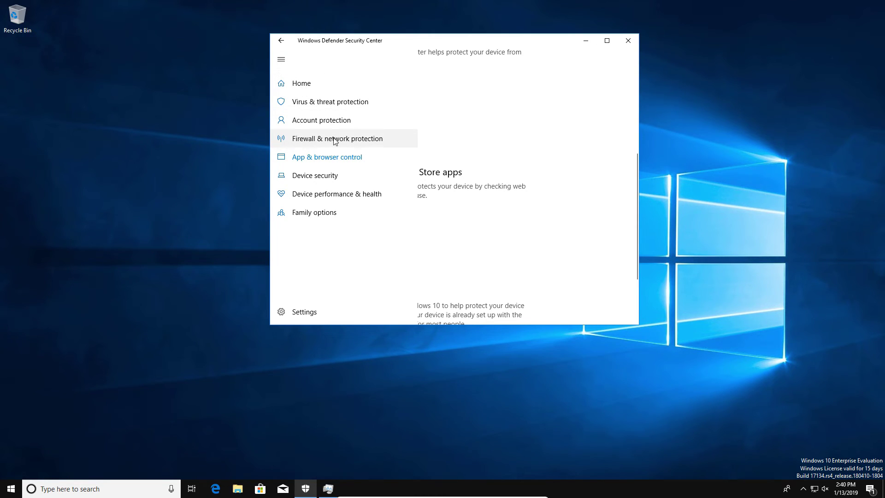
# - Check the Private, Domain and Public network firewalls under Firewall & network protection
pyautogui.click(385, 138)
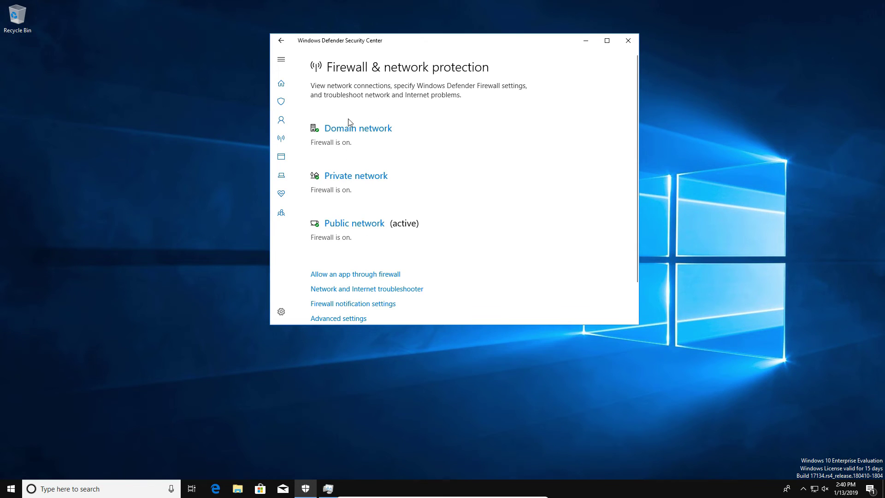
pyautogui.click(367, 180)
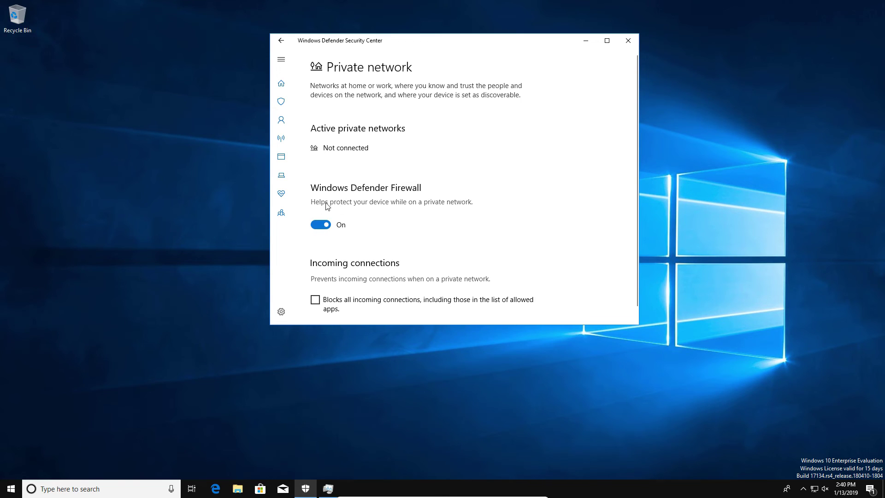
pyautogui.click(281, 40)
pyautogui.click(343, 140)
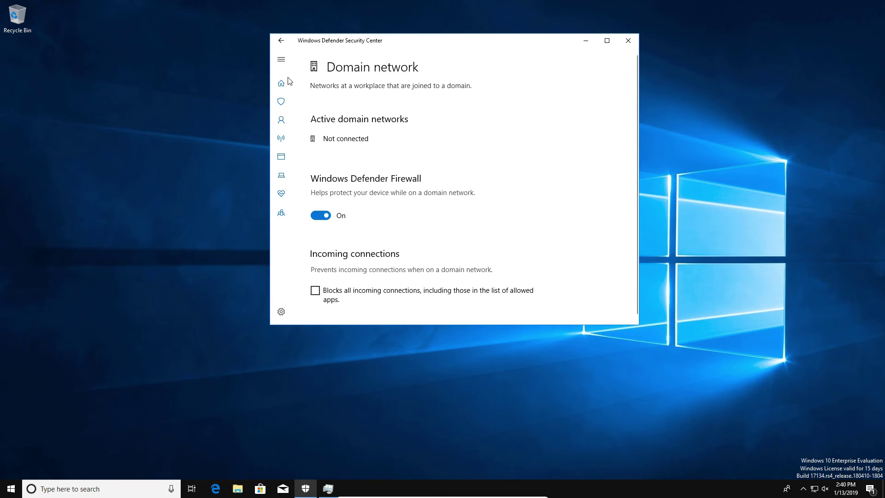
pyautogui.click(281, 40)
pyautogui.click(348, 220)
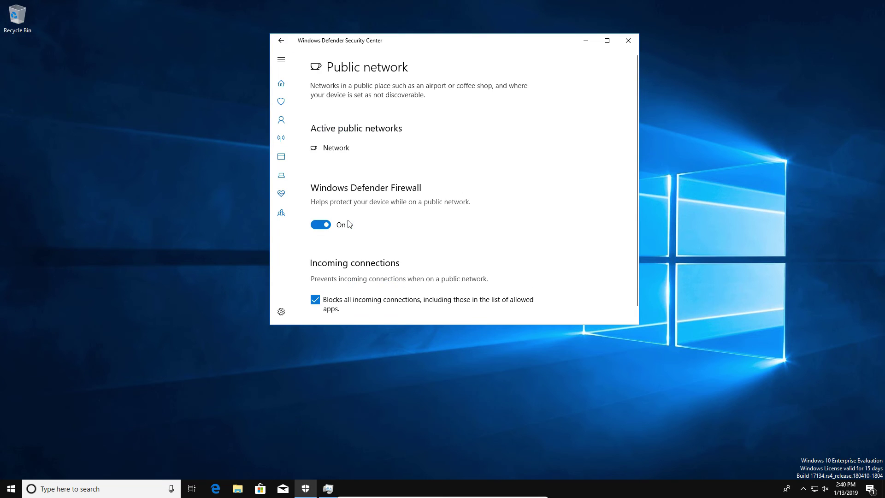
pyautogui.click(281, 40)
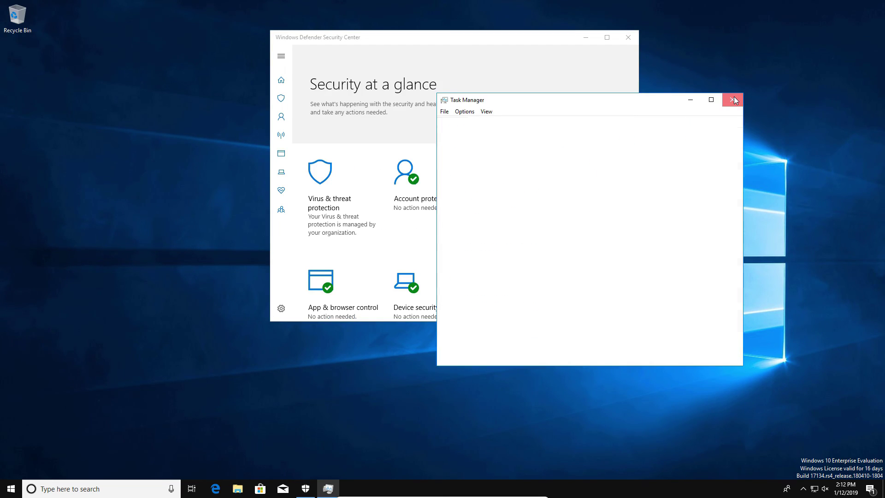